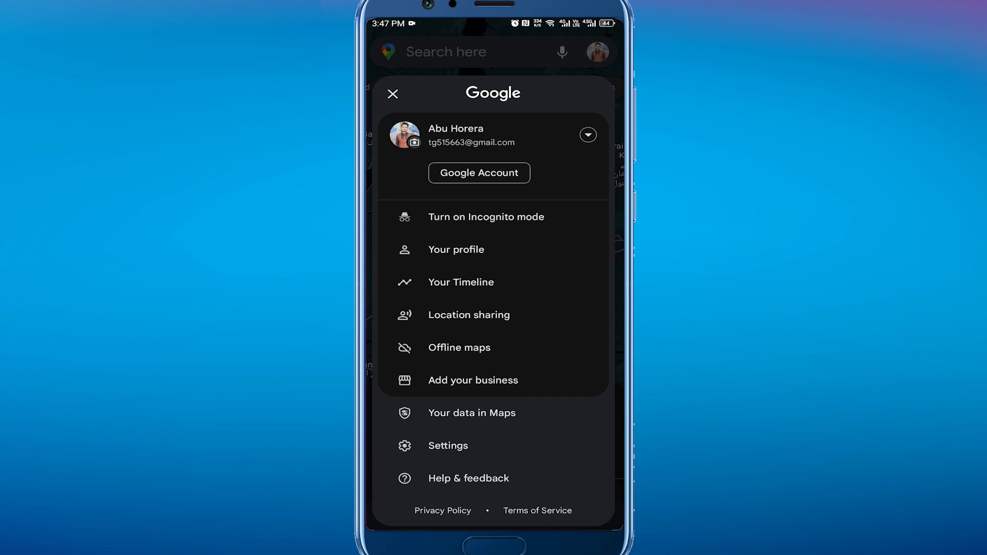
# Reach the Navigation settings page from Google Maps Settings, showing sound and voice options
pyautogui.click(491, 450)
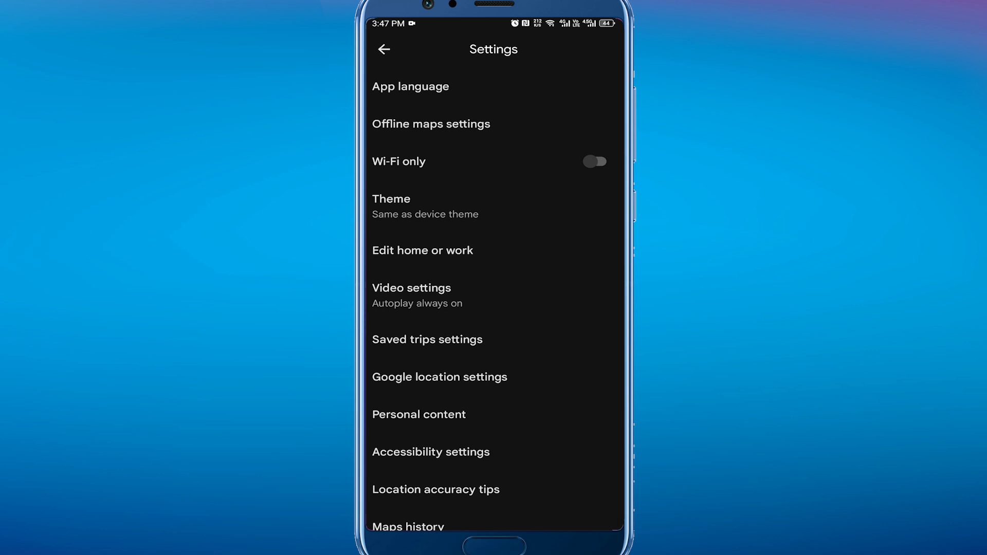
pyautogui.scroll(-6, 552, 416)
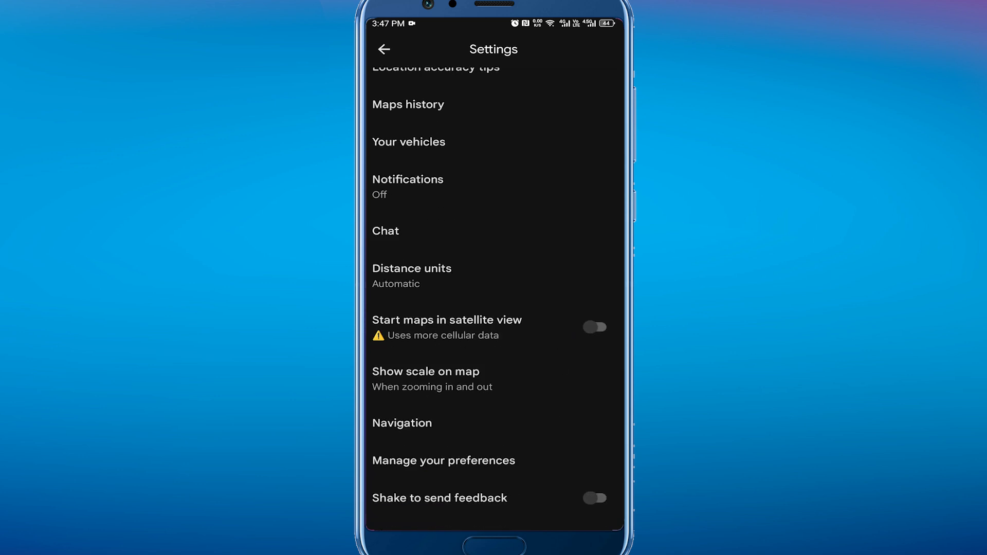
pyautogui.click(480, 427)
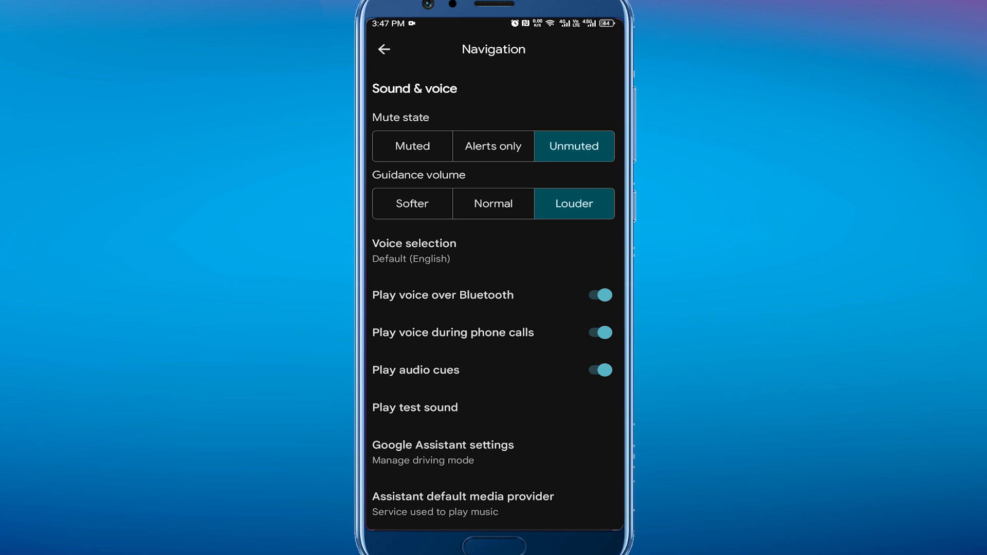
# Bring up the Voice selection list of guidance voices and accents, Default (English) still chosen
pyautogui.click(522, 257)
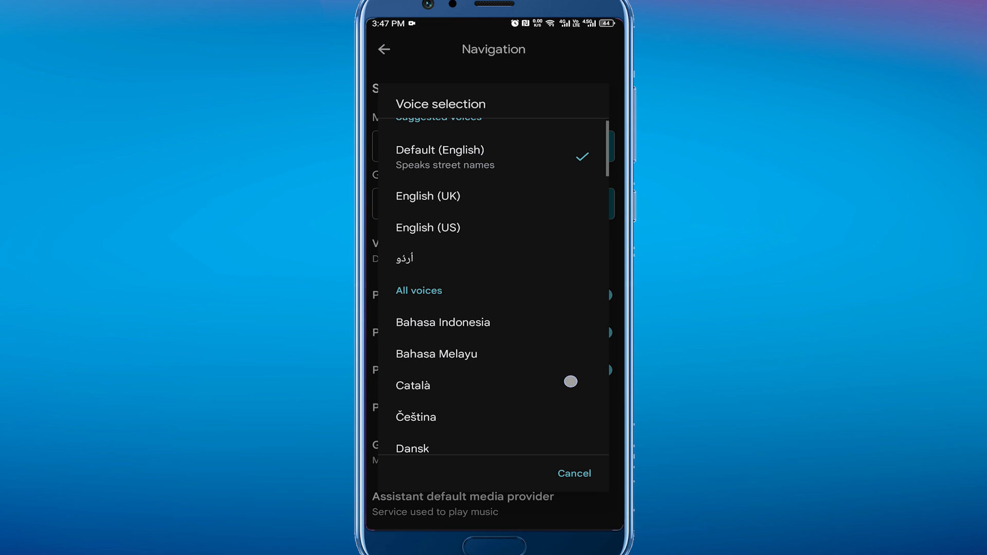
pyautogui.scroll(-8, 574, 378)
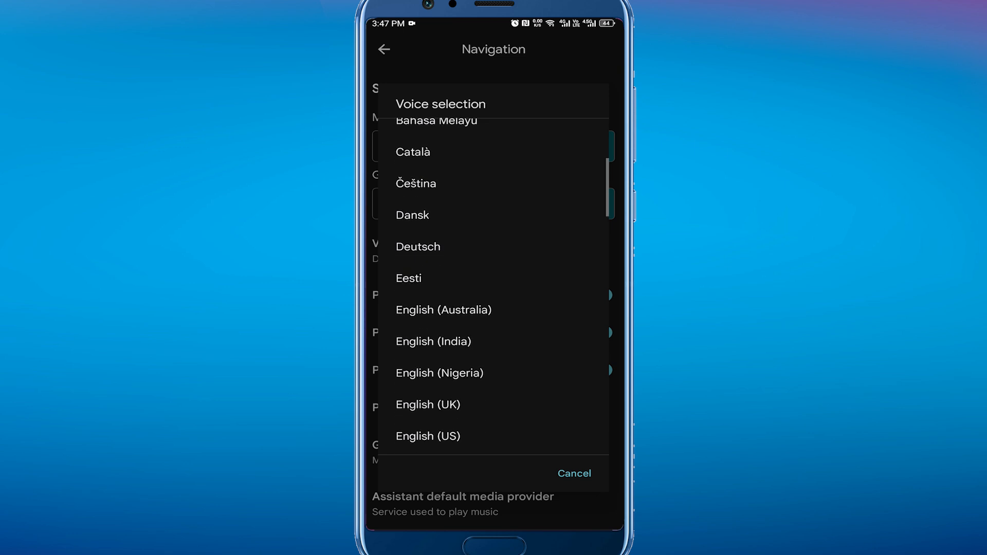
pyautogui.scroll(-7, 571, 370)
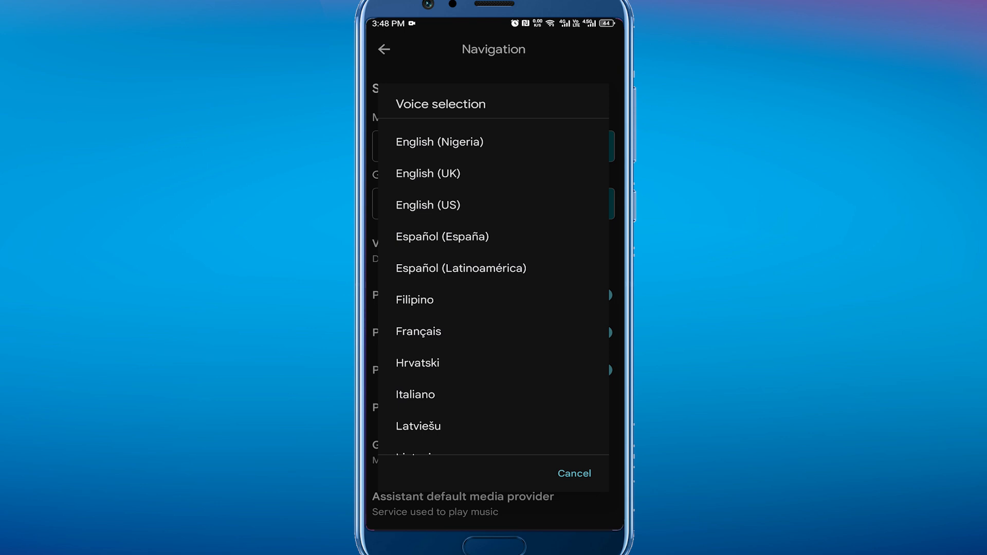
pyautogui.scroll(10, 552, 357)
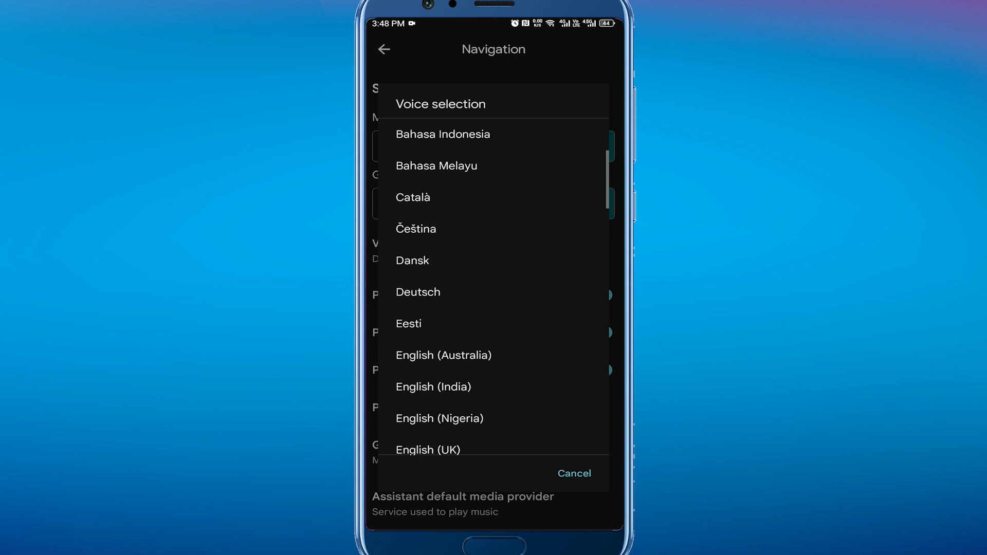